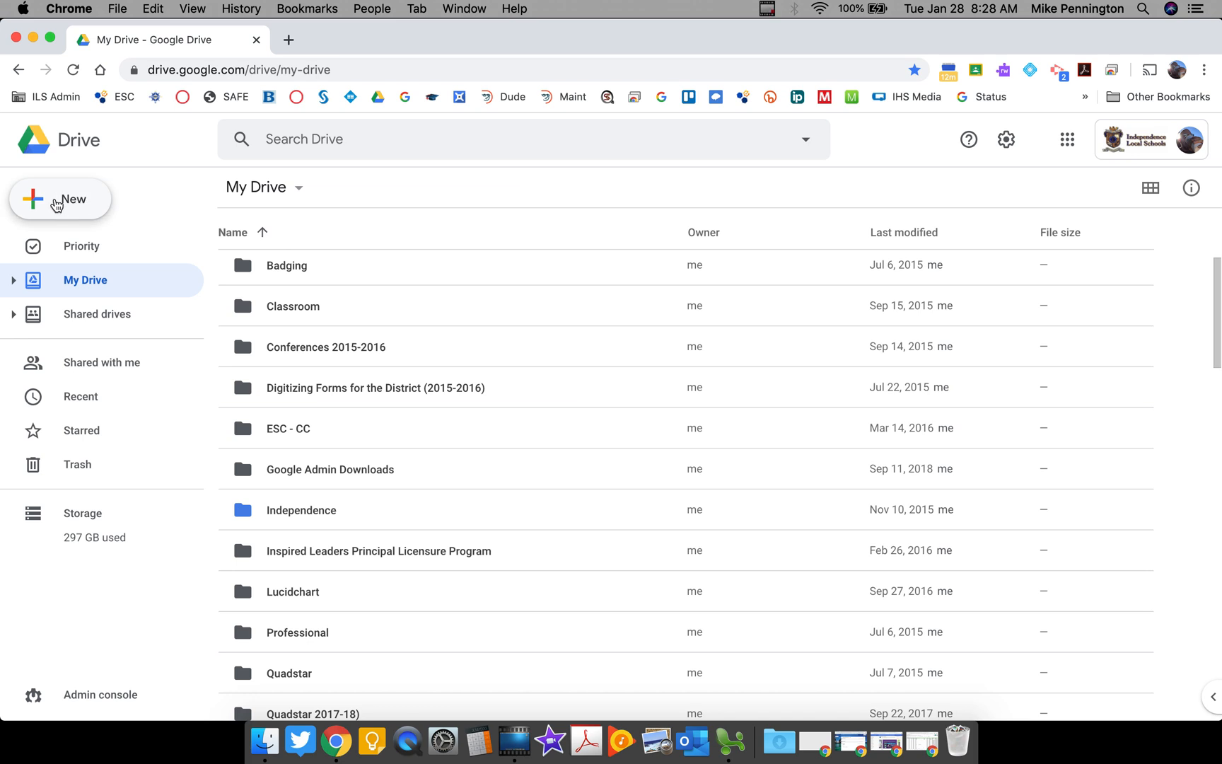
Step: Create a new SMART Learning Suite file from Google Drive and sign in as a teacher with the suggested account
click(58, 205)
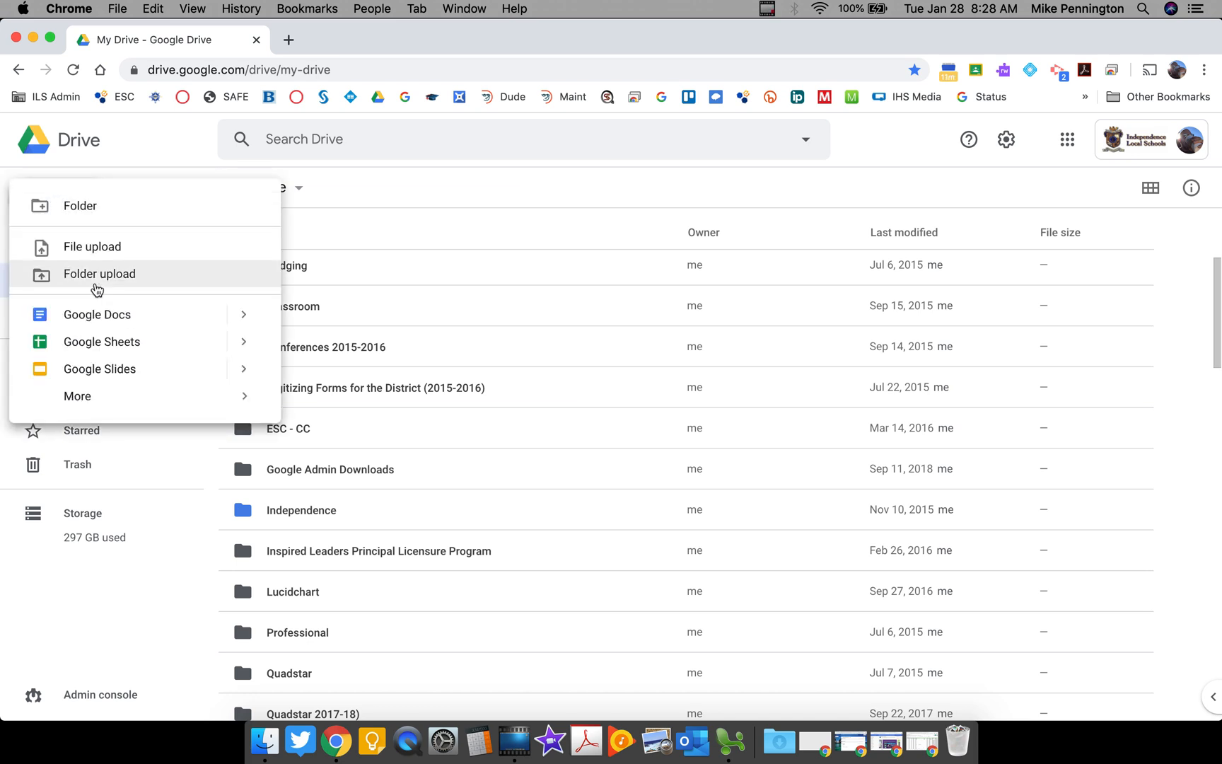
mouse_move(115, 404)
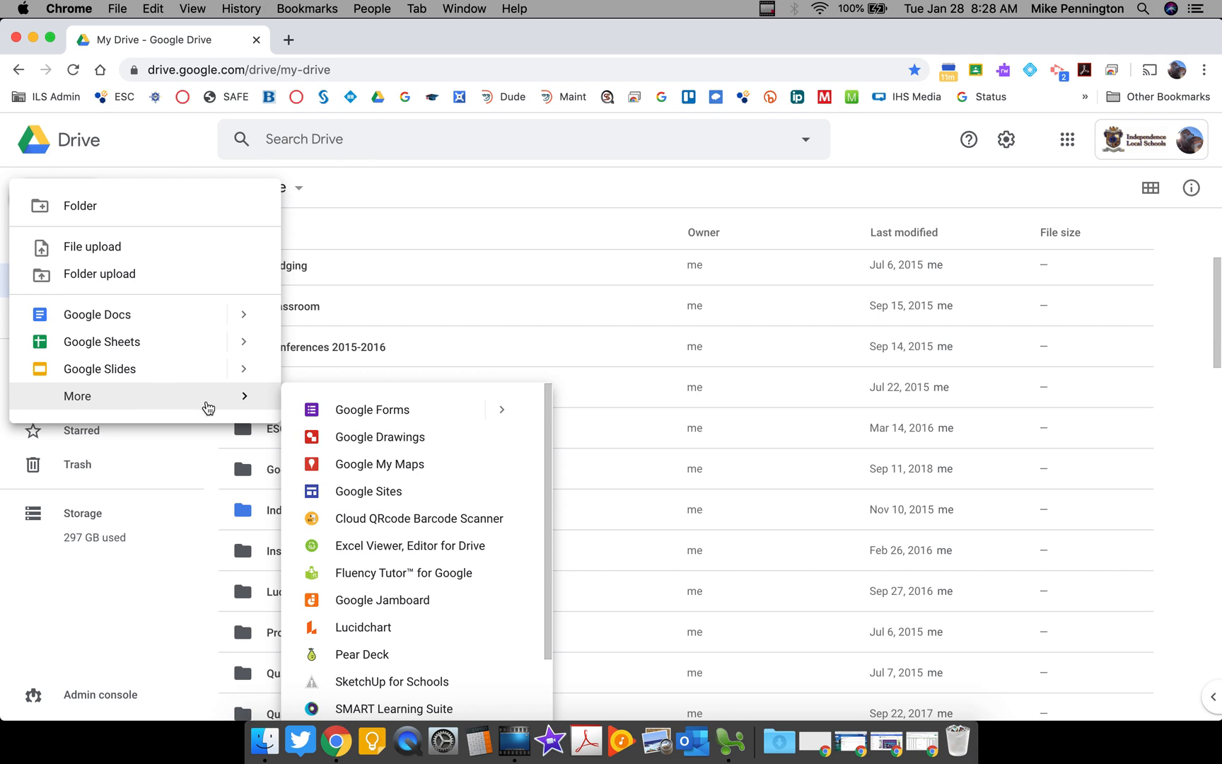
scroll(404, 428, down, 2)
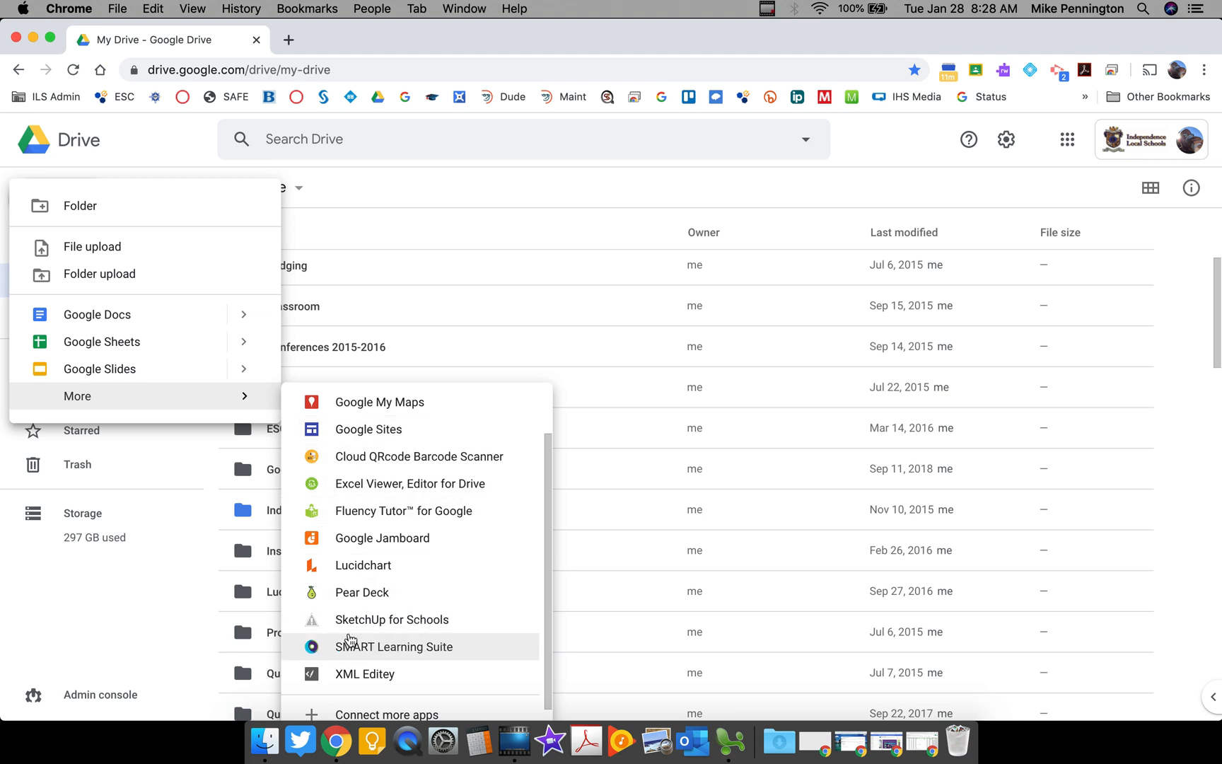
scroll(376, 564, up, 2)
scroll(377, 567, down, 3)
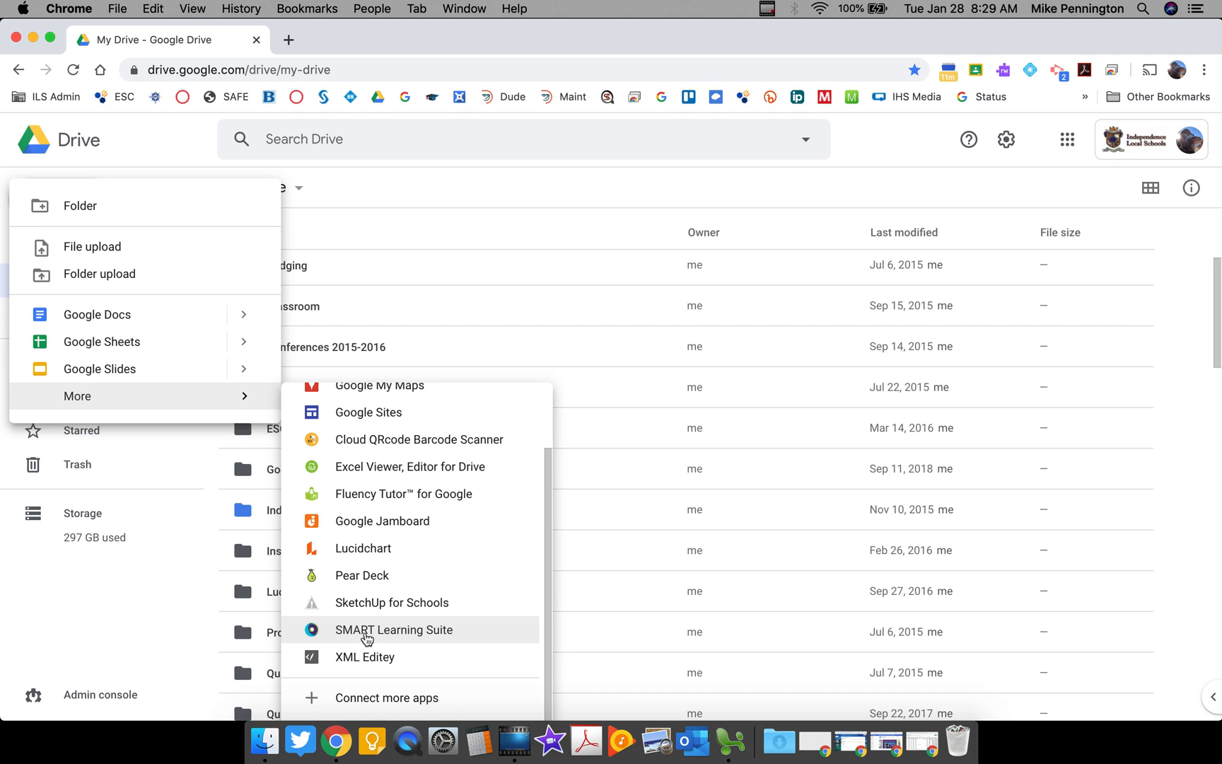
click(366, 635)
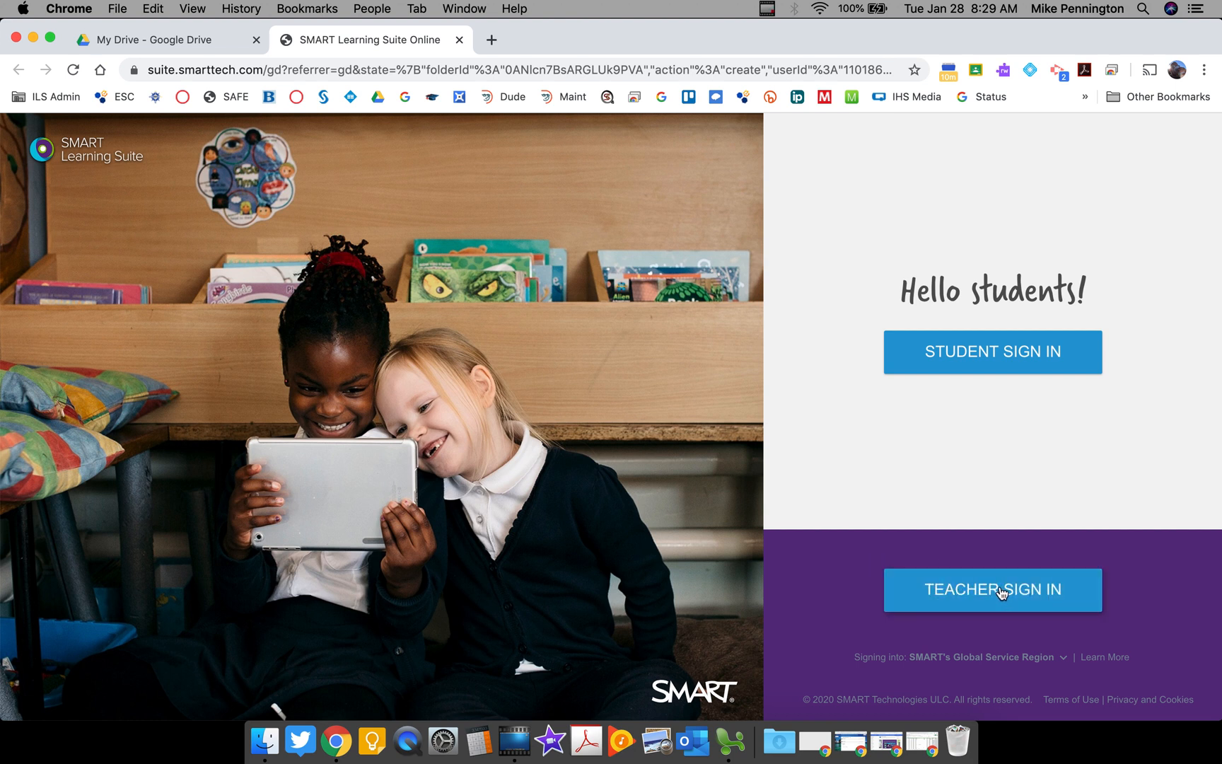
click(980, 598)
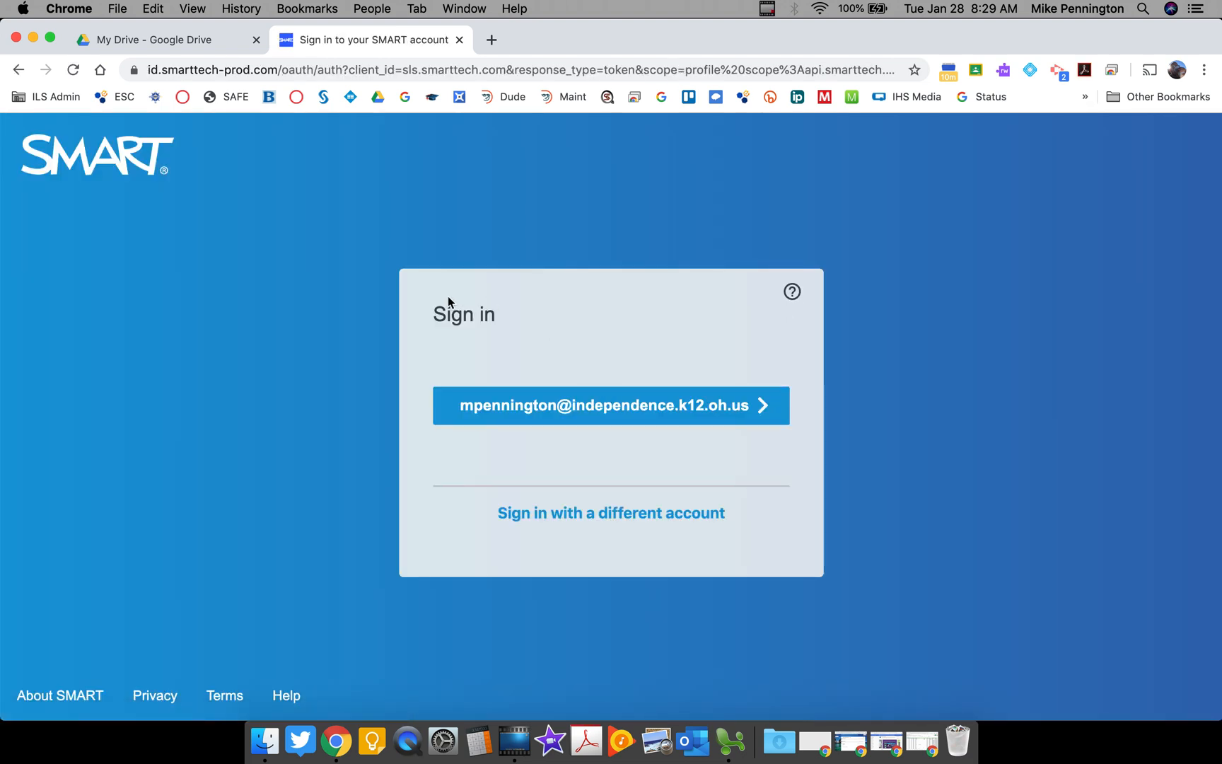
click(608, 423)
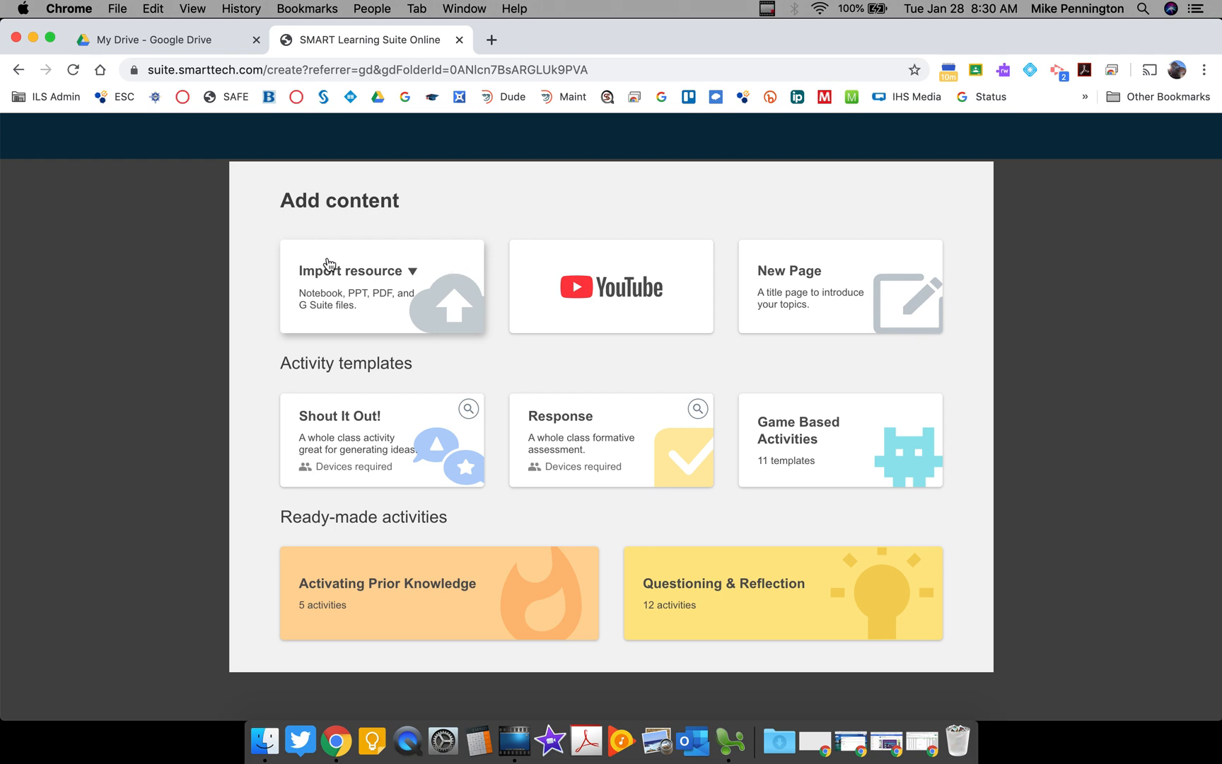
click(298, 267)
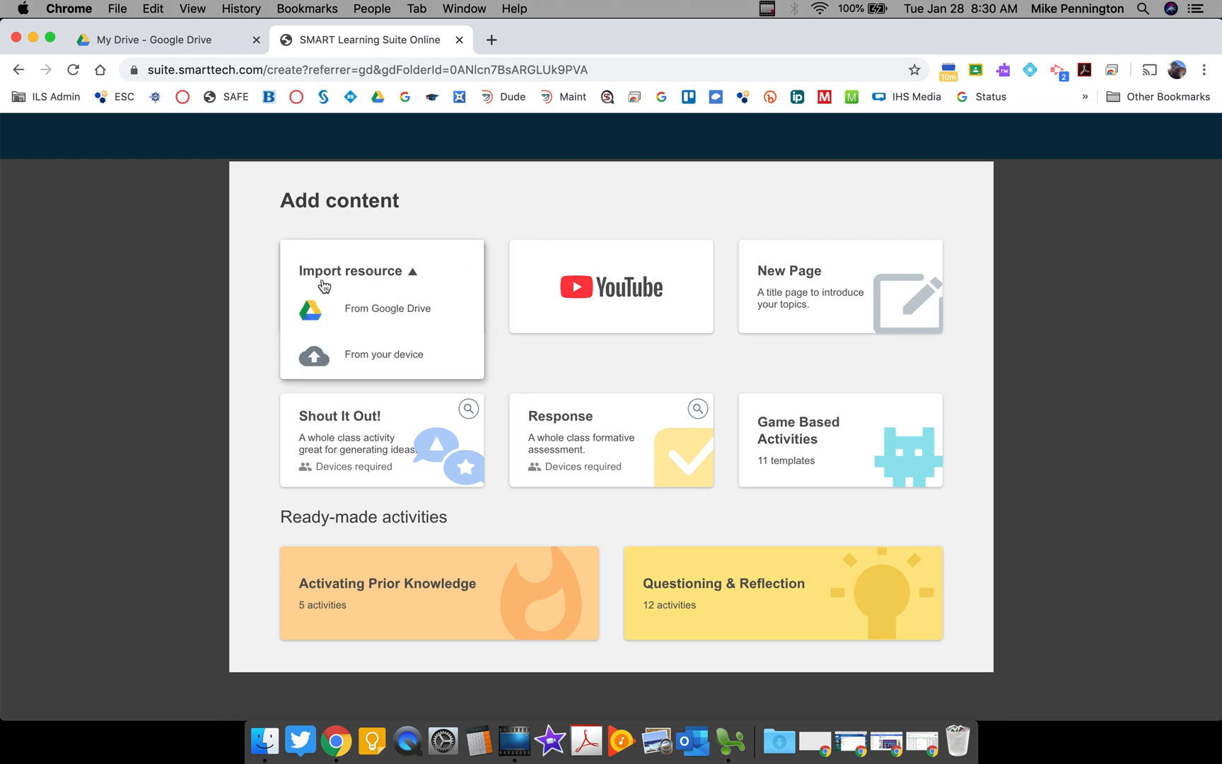
click(382, 357)
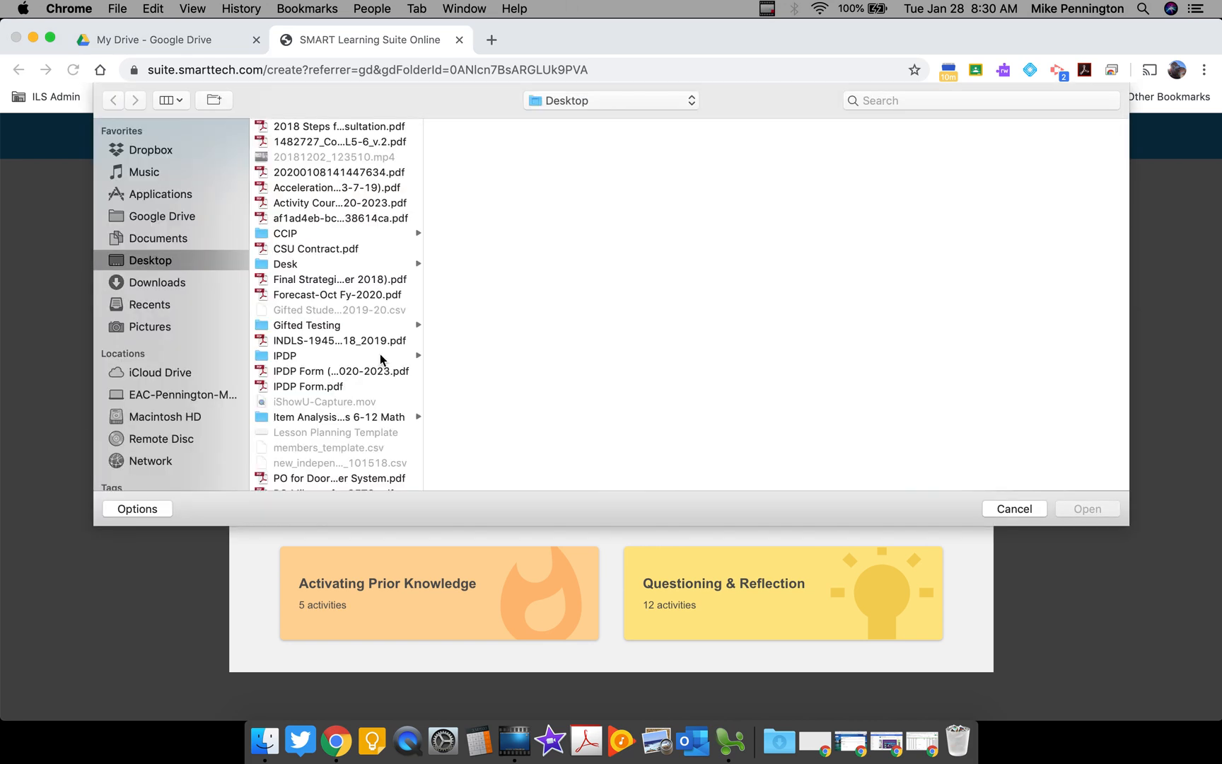
scroll(364, 313, down, 5)
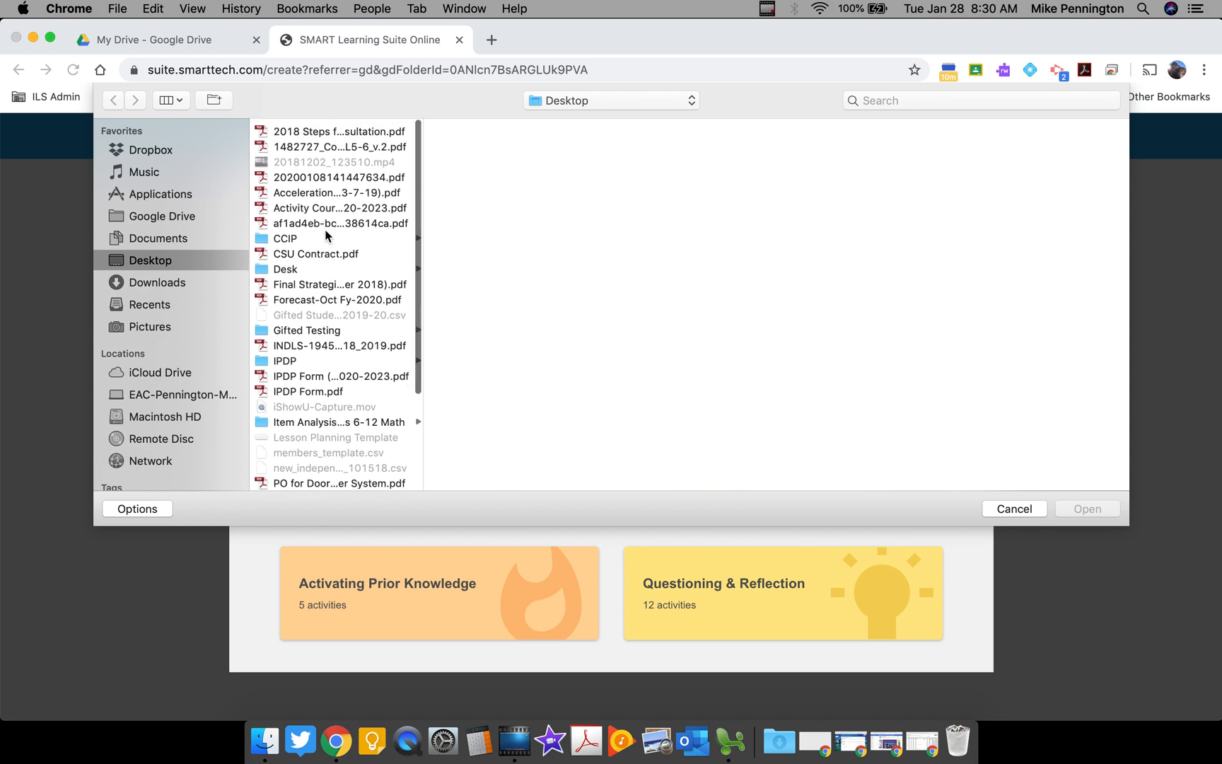
scroll(350, 354, up, 5)
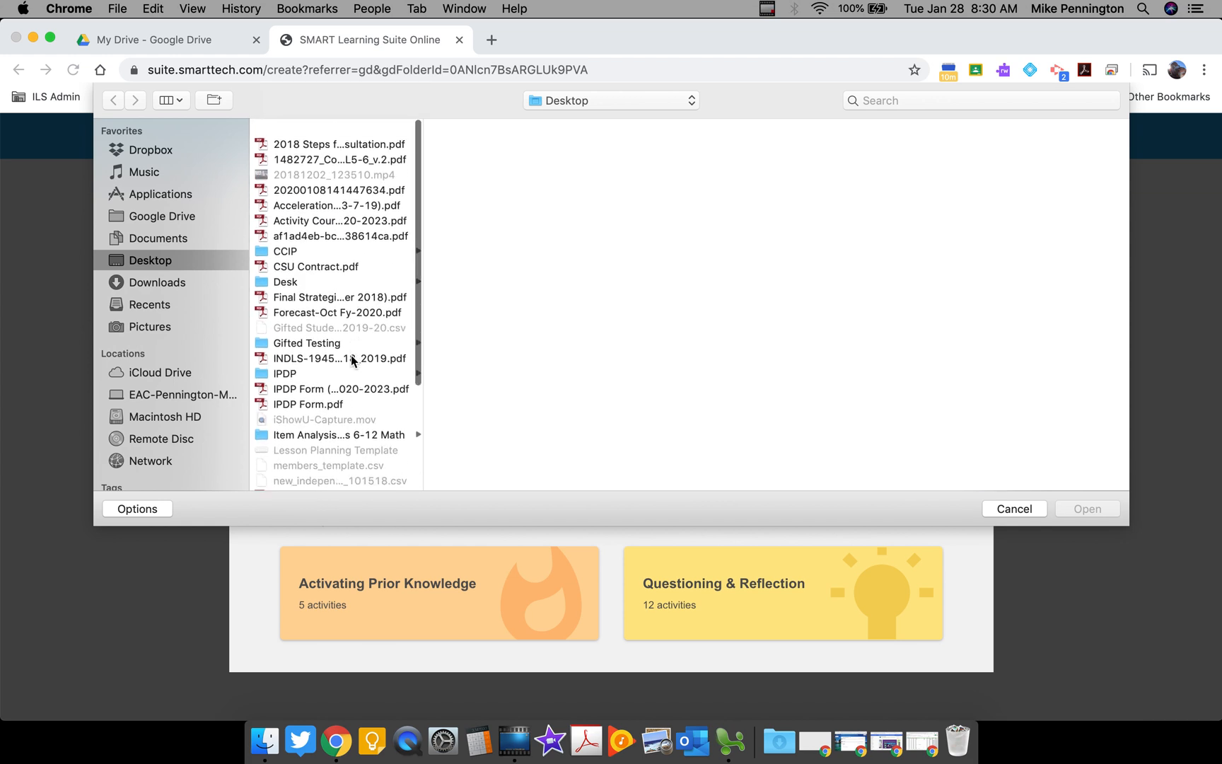
scroll(350, 355, down, 5)
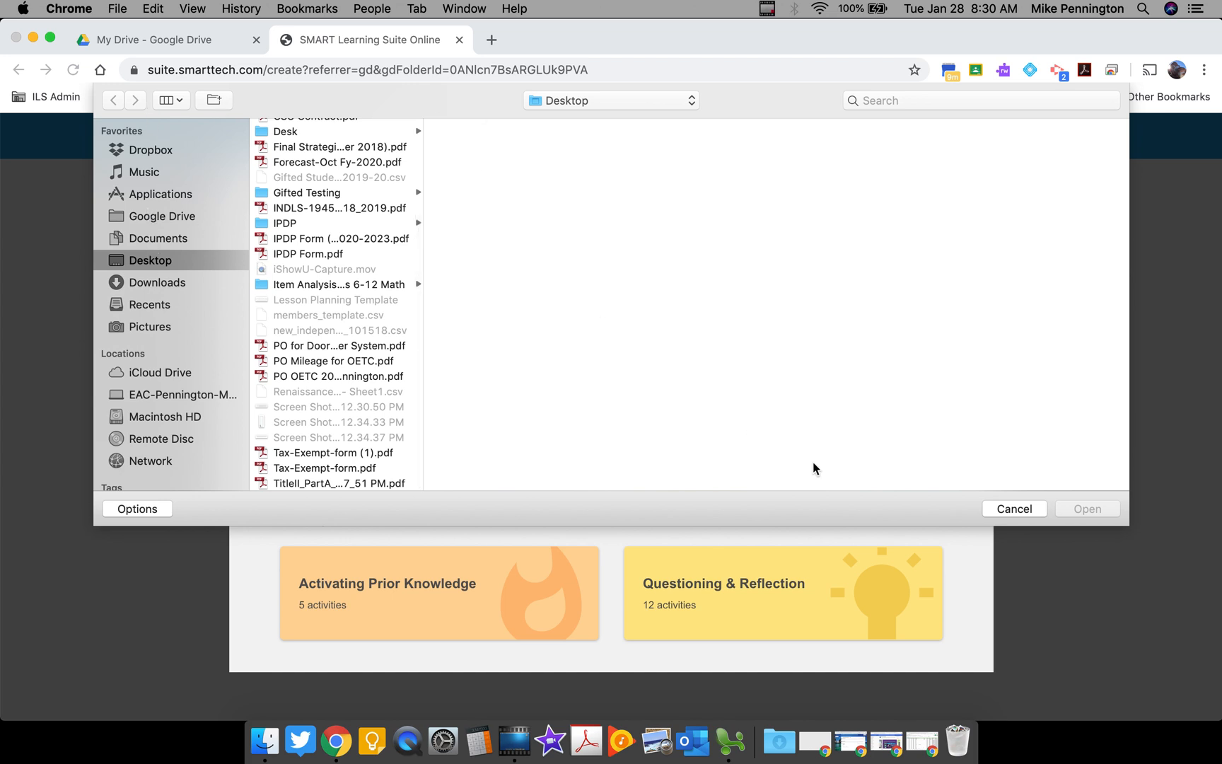
click(1001, 515)
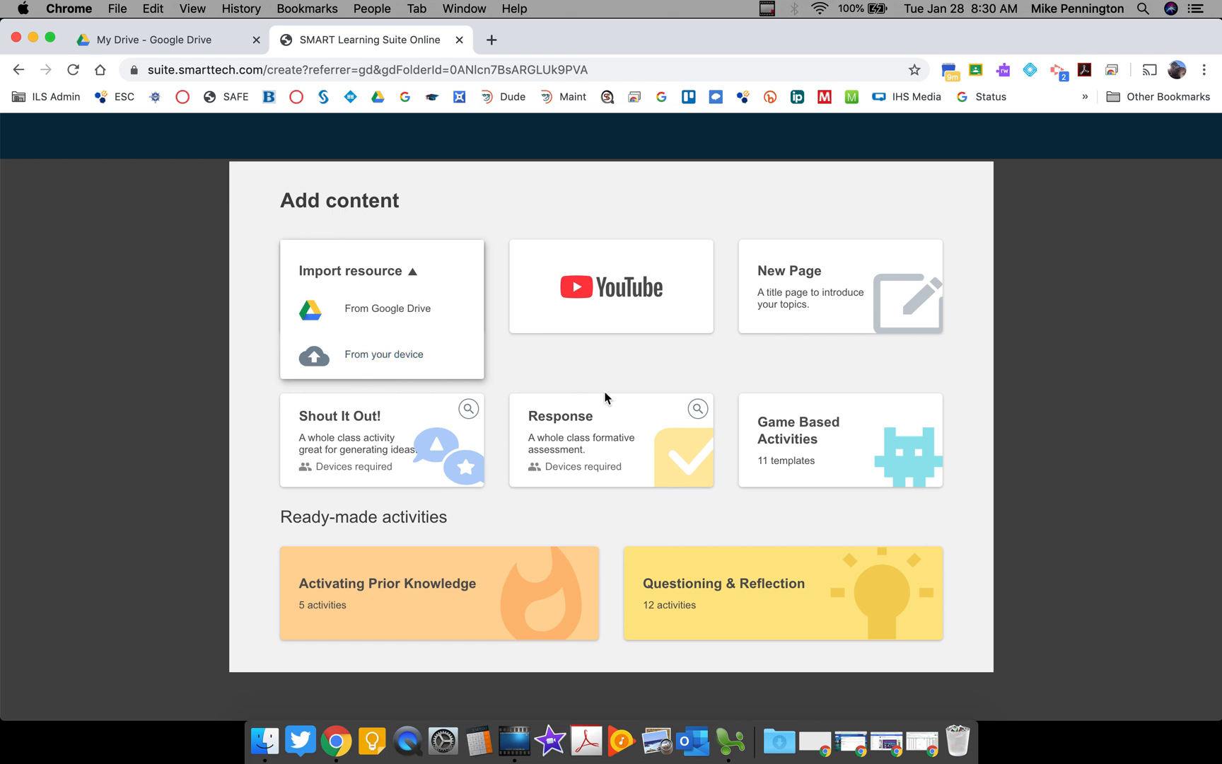
click(347, 255)
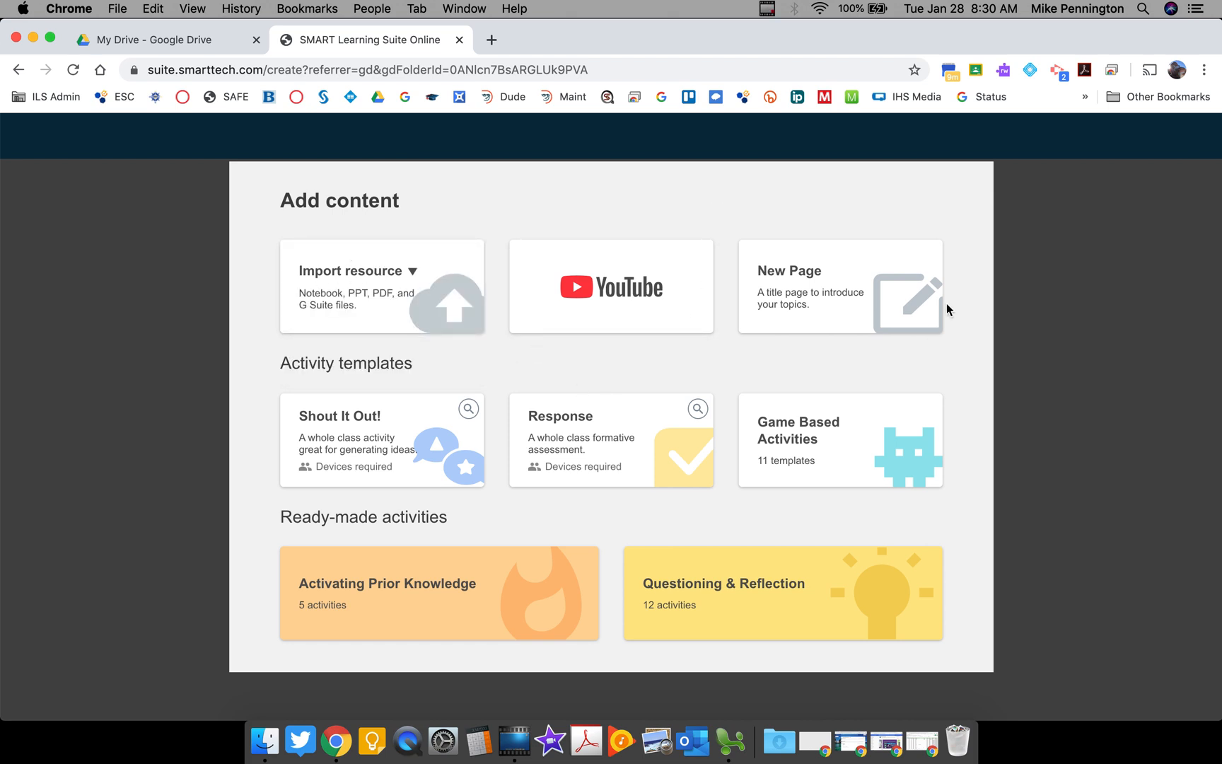
Step: Start the lesson with a new title page and name the lesson "Smart Notebook Test"
click(818, 300)
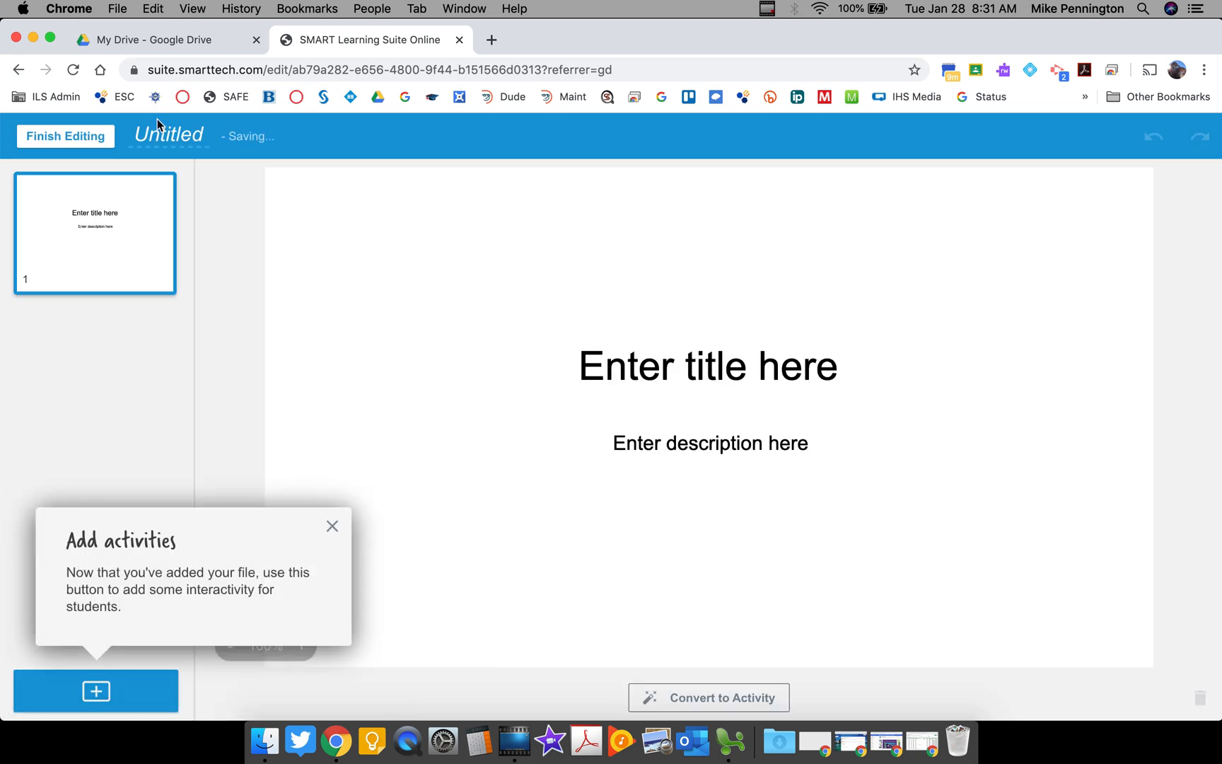
click(163, 135)
text(Sm)
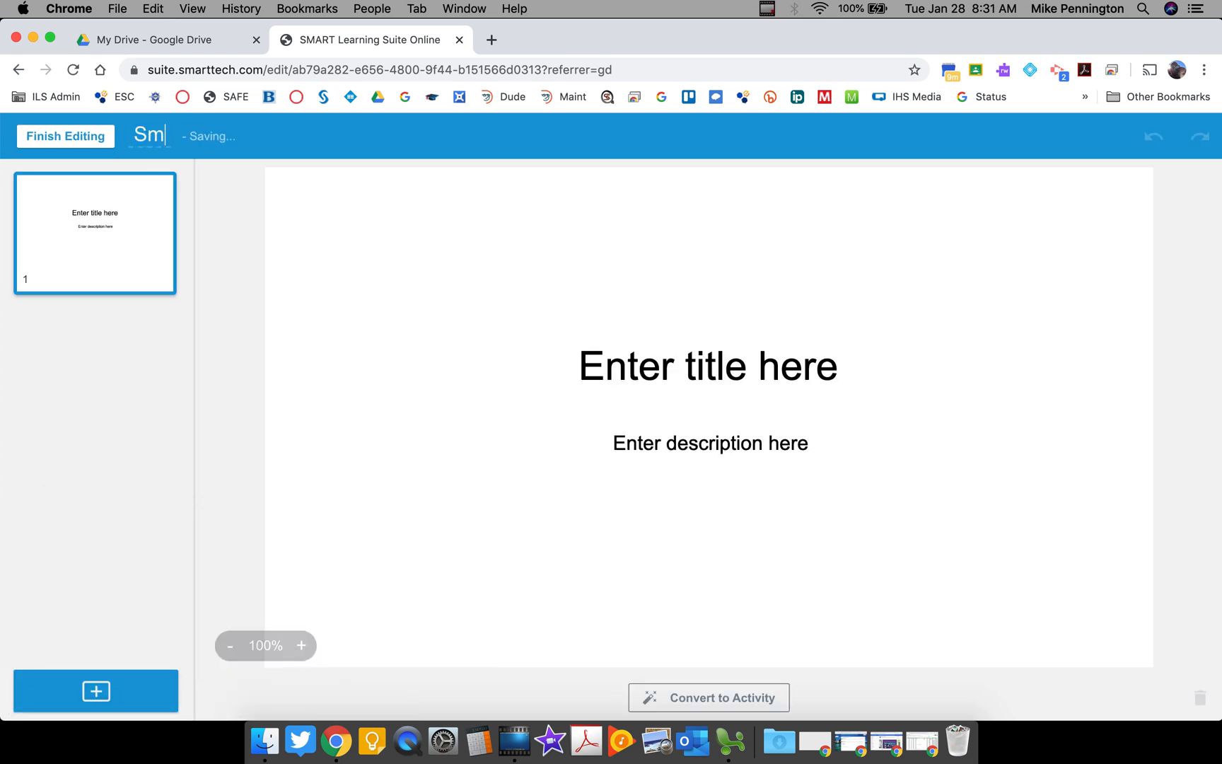
text(art Notebook Test)
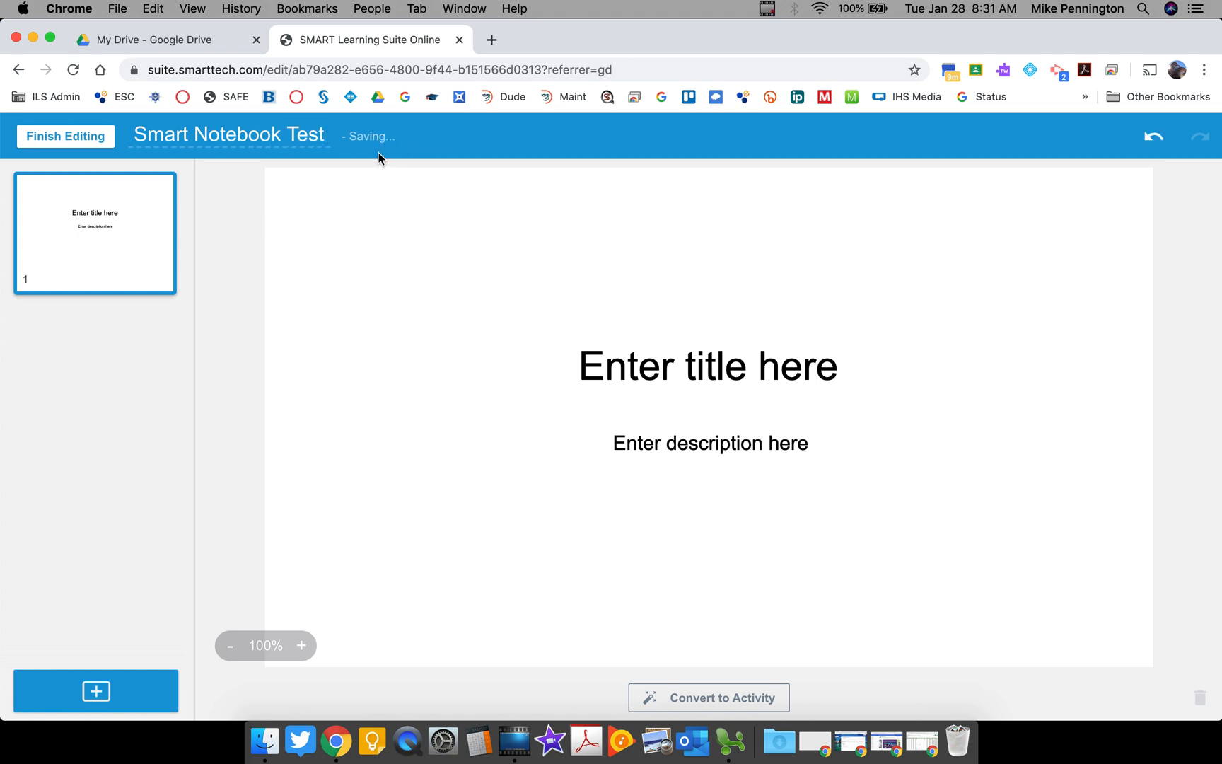
Step: Insert the placeholder text "dgsdfgsdfg" after "Ent" in the page title
right_click(637, 373)
click(626, 372)
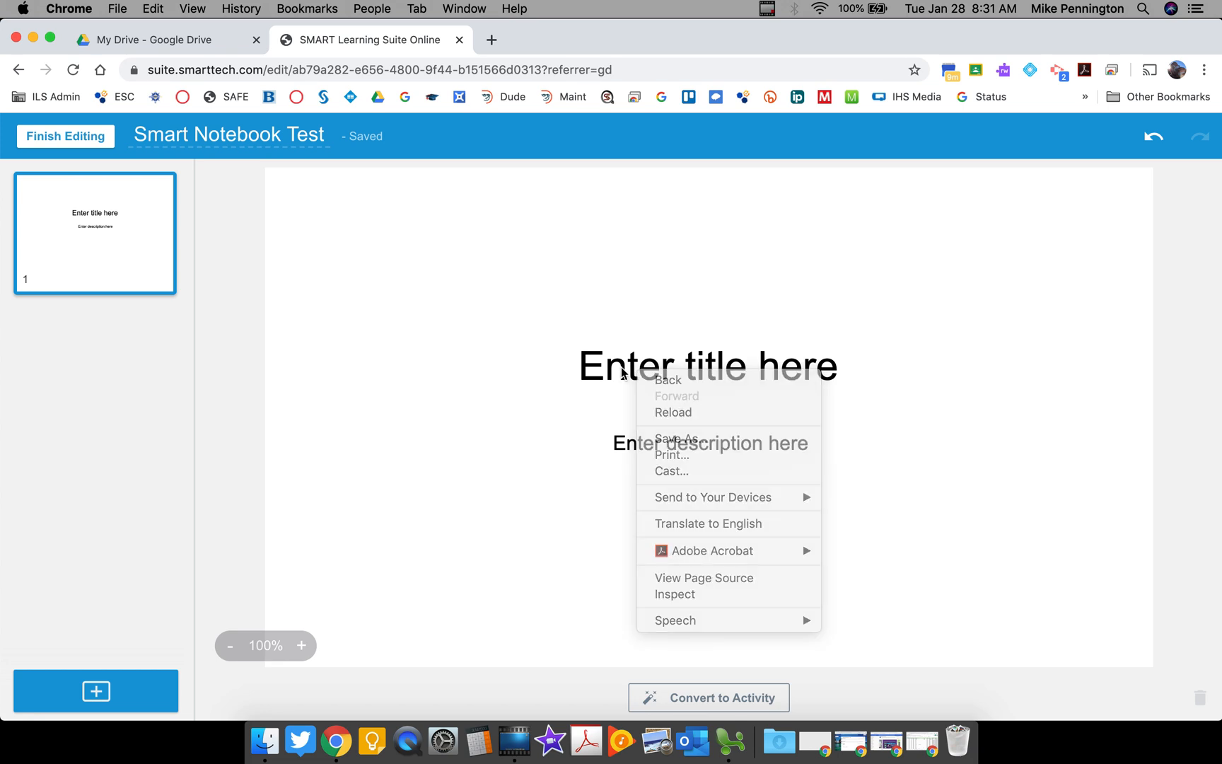
click(606, 372)
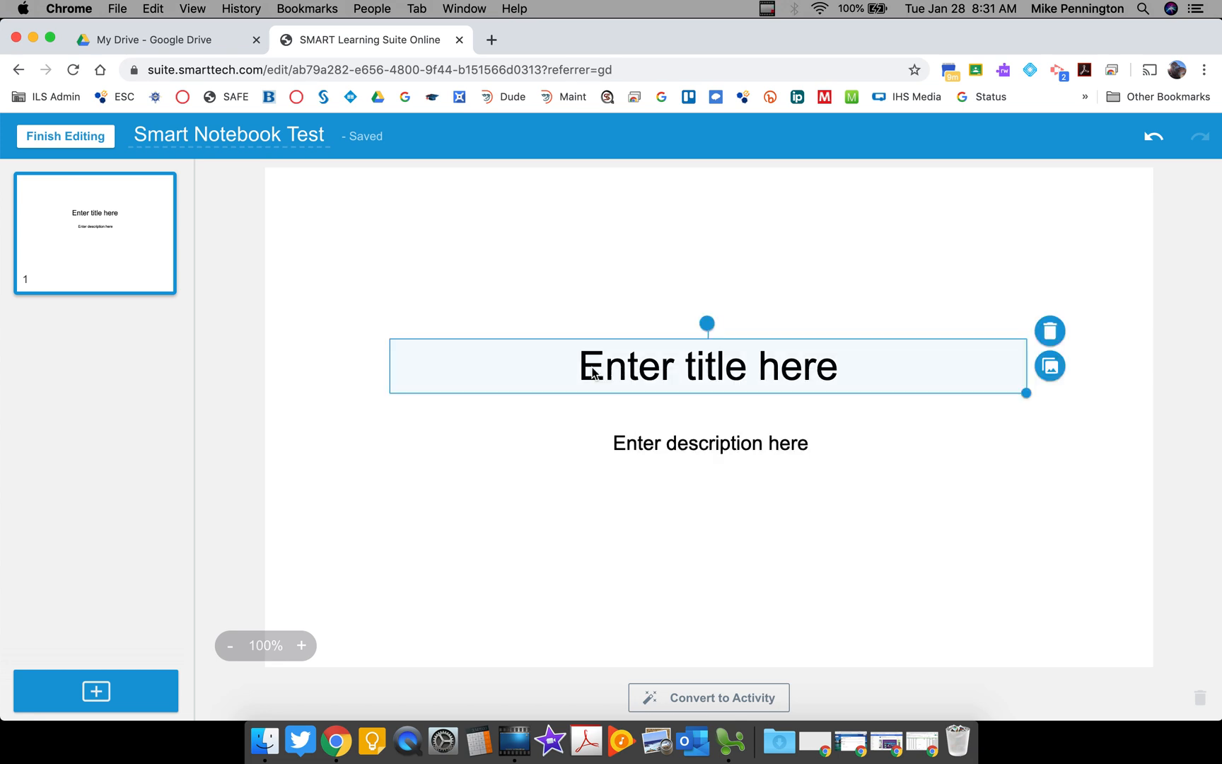
click(645, 373)
text(dgsdfgsdfg)
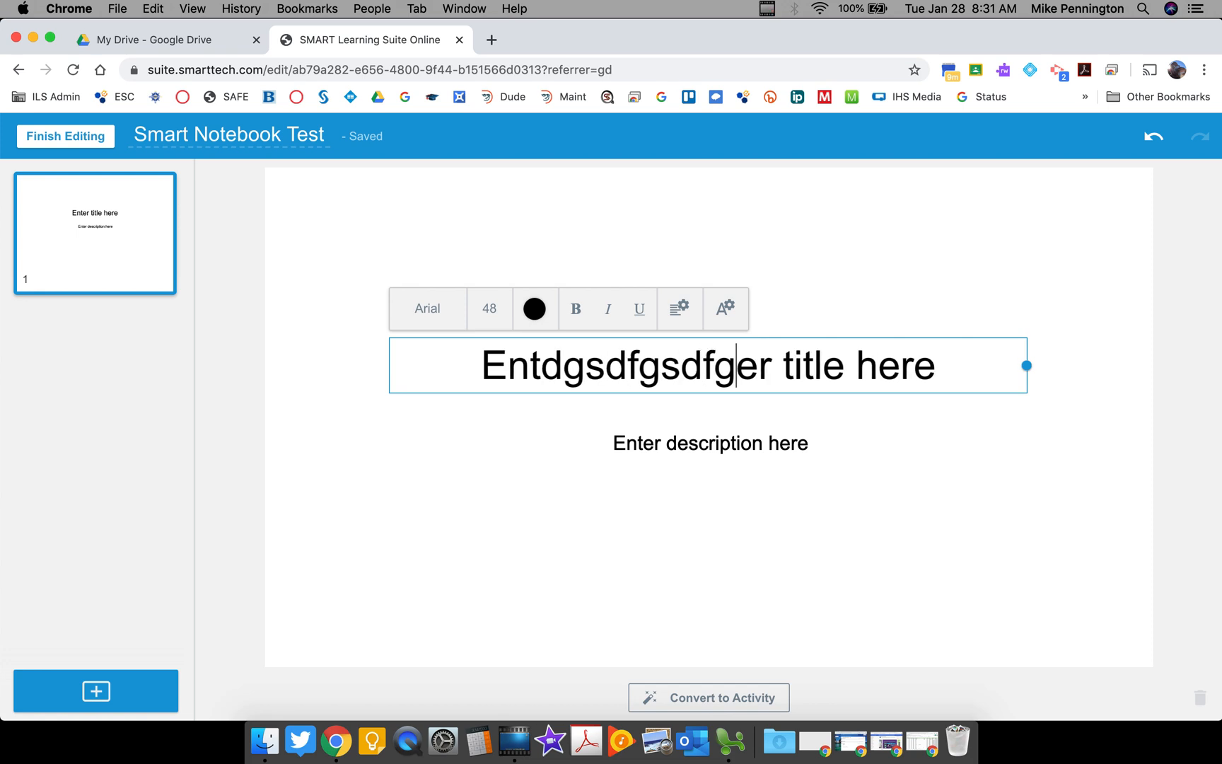
click(641, 445)
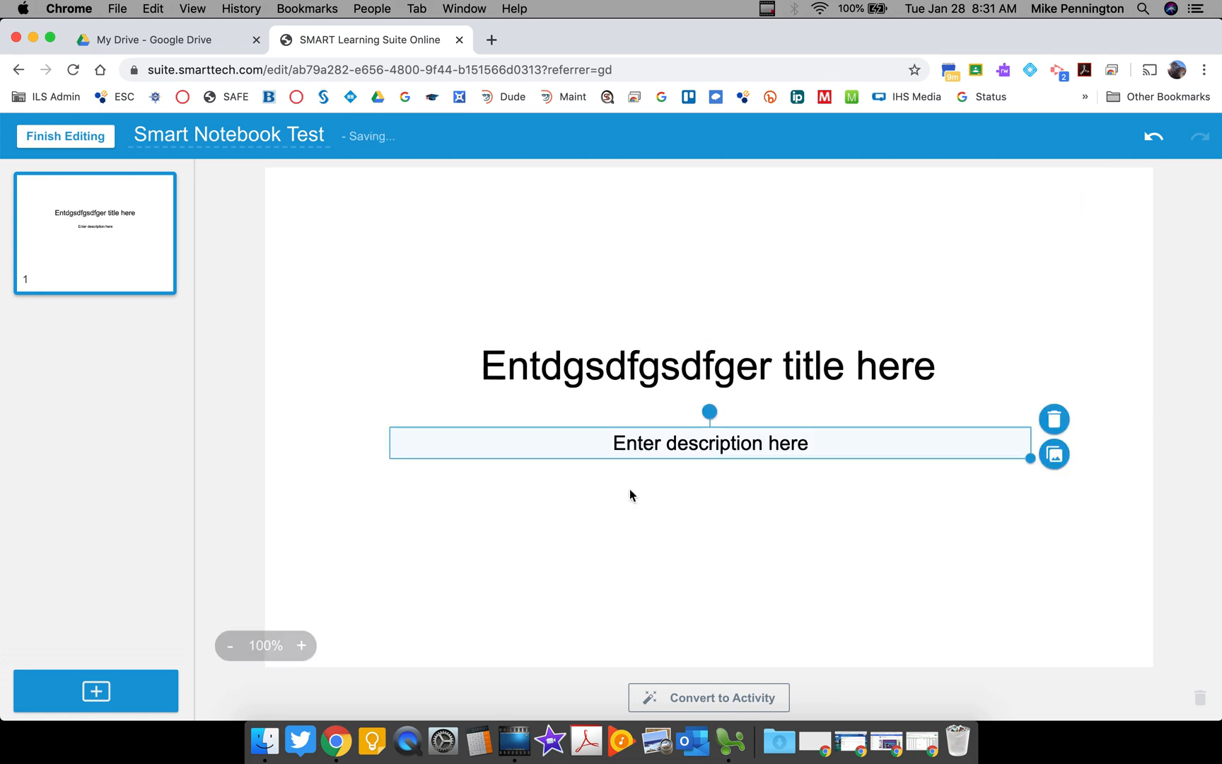
Step: Finish editing the lesson and switch to its presentation view
click(99, 696)
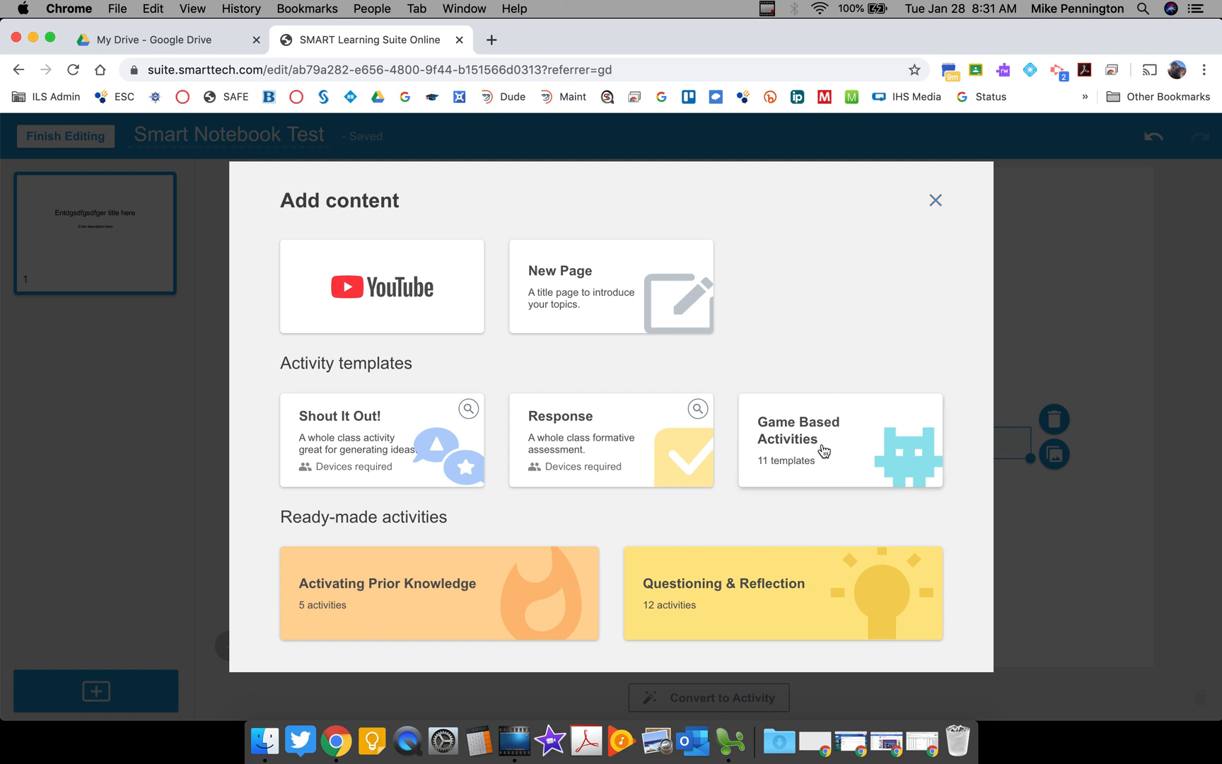
click(936, 201)
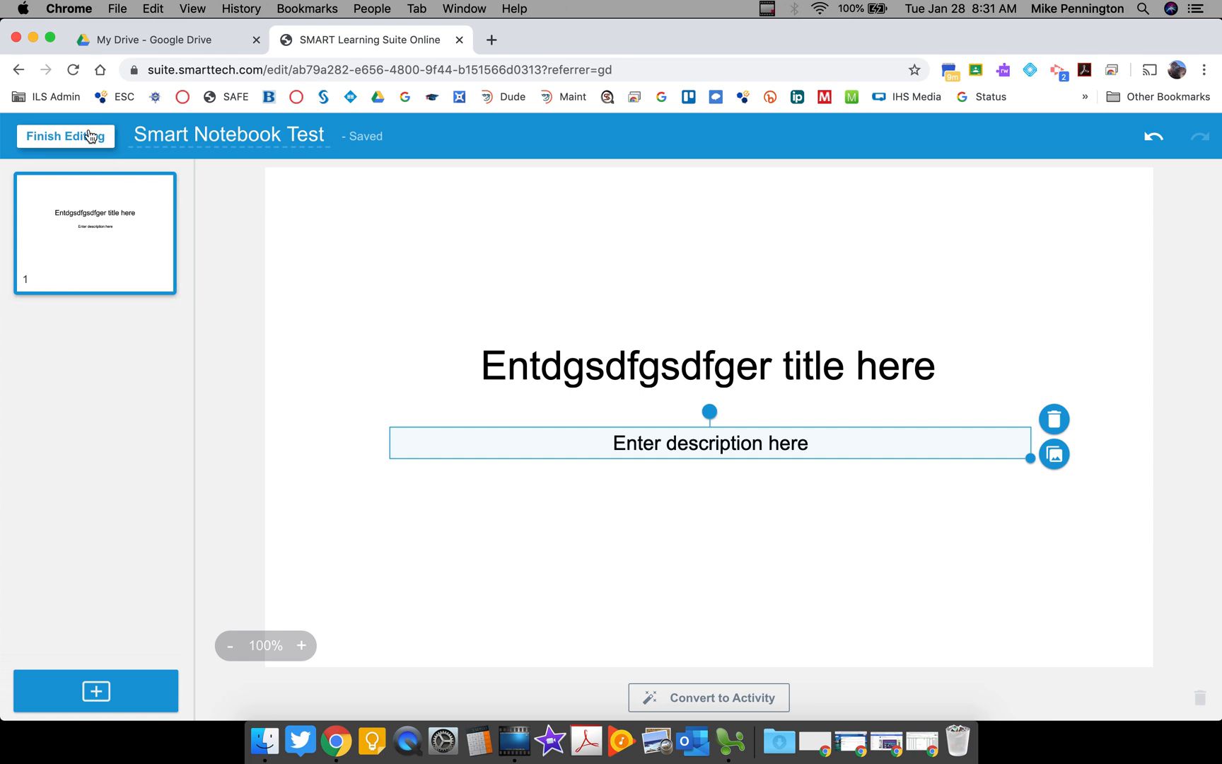
click(67, 136)
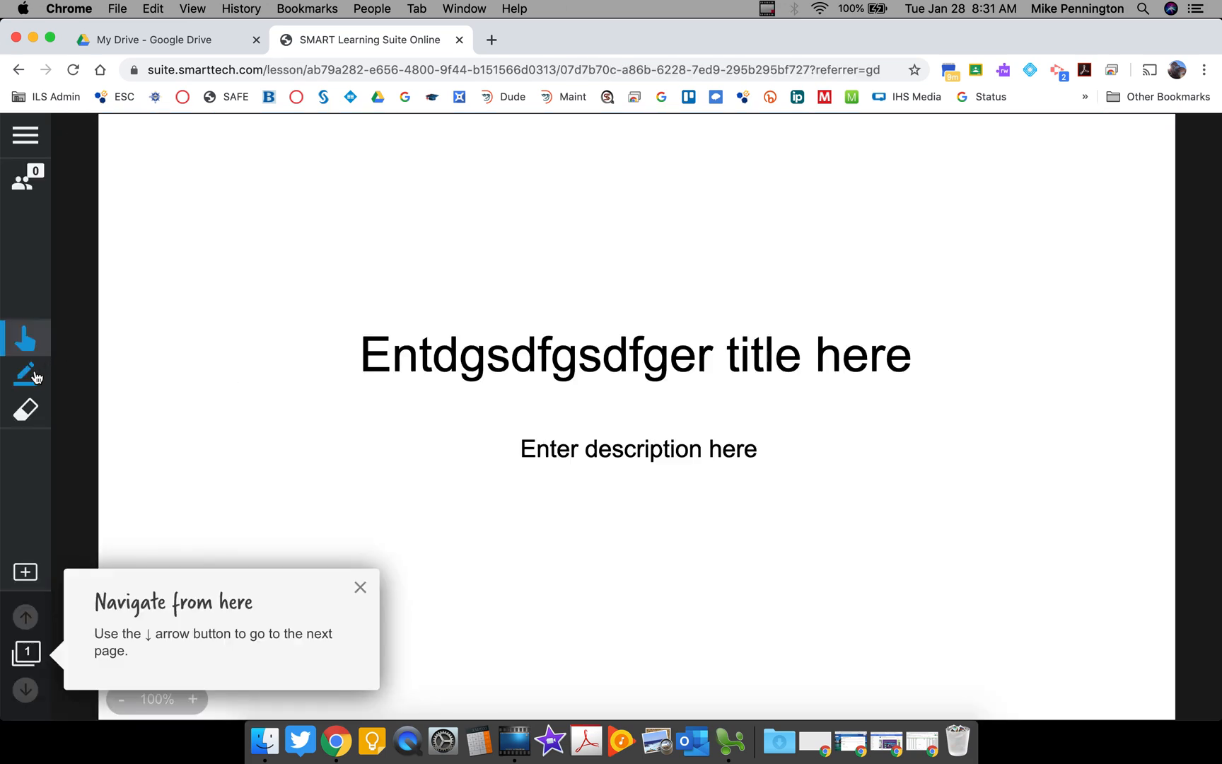
Step: Scribble freehand in yellow highlighter over the first part of the page title, and return to the pointer tool
click(27, 373)
click(115, 344)
mouse_move(414, 298)
mouse_down()
mouse_move(401, 461)
mouse_move(464, 448)
mouse_move(364, 340)
mouse_move(526, 267)
mouse_move(507, 437)
mouse_move(557, 398)
mouse_up()
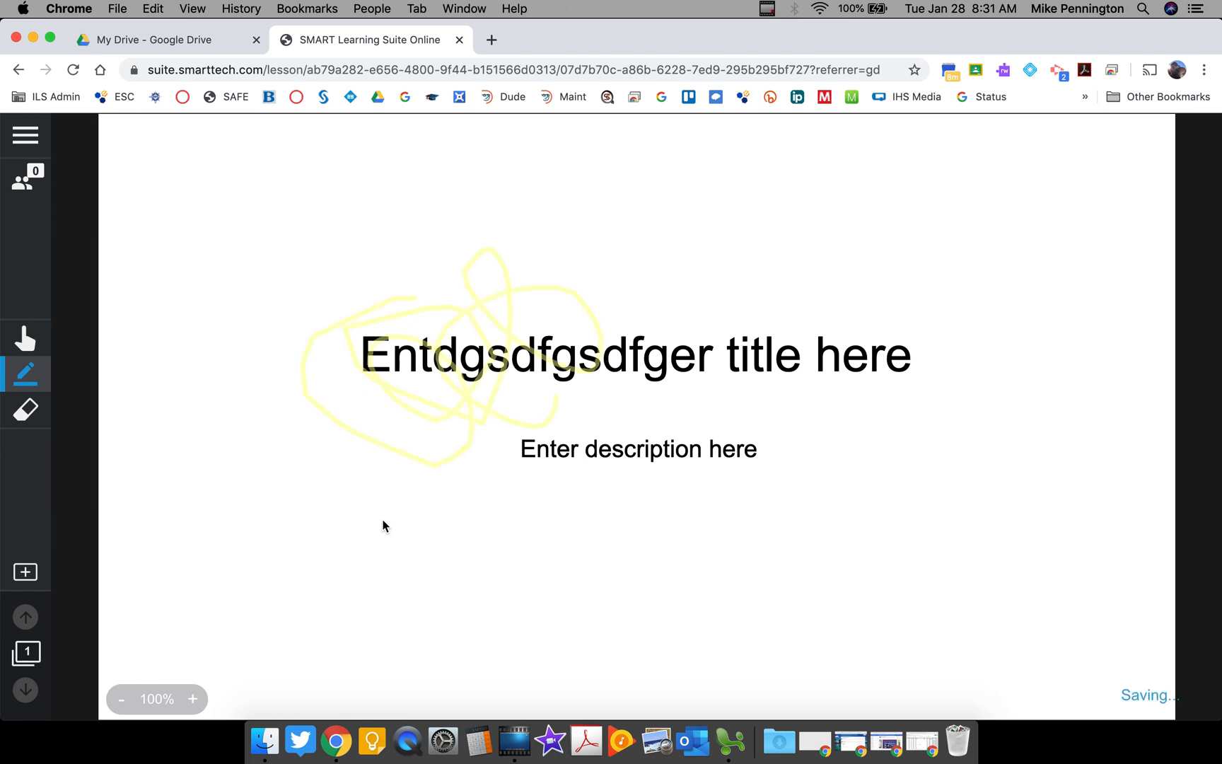
click(29, 414)
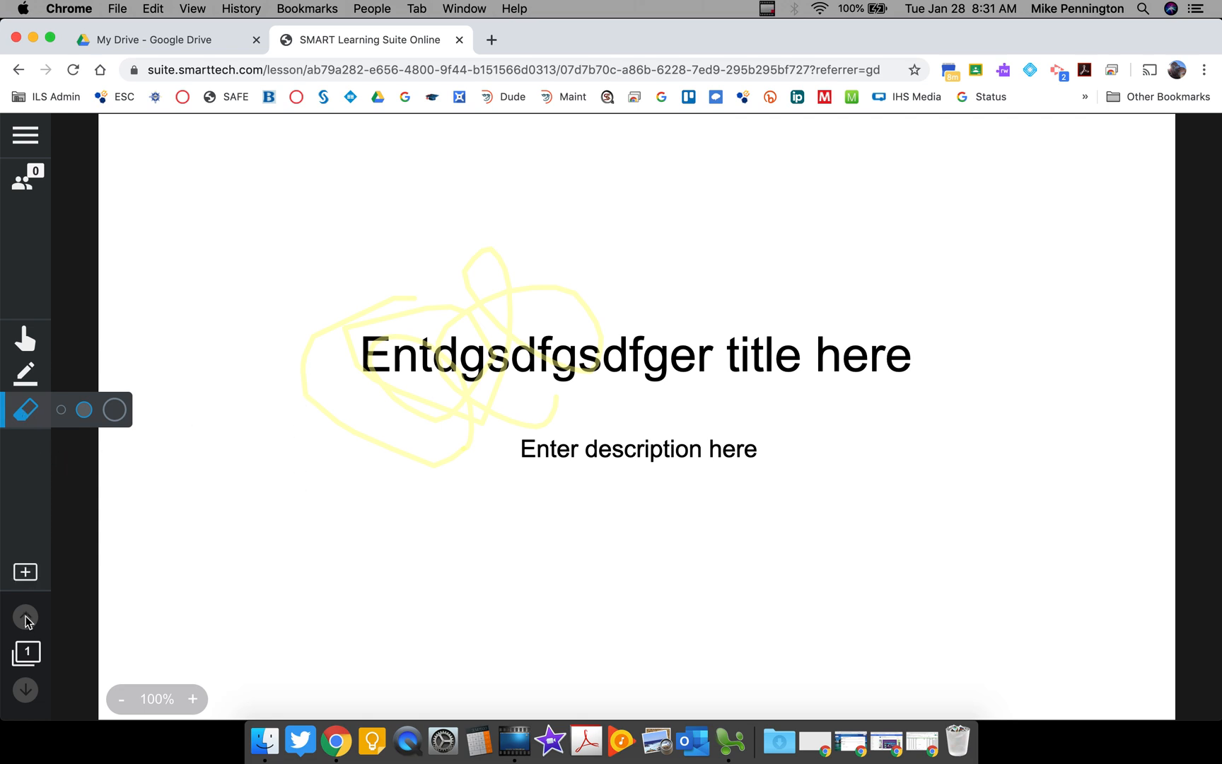
click(22, 342)
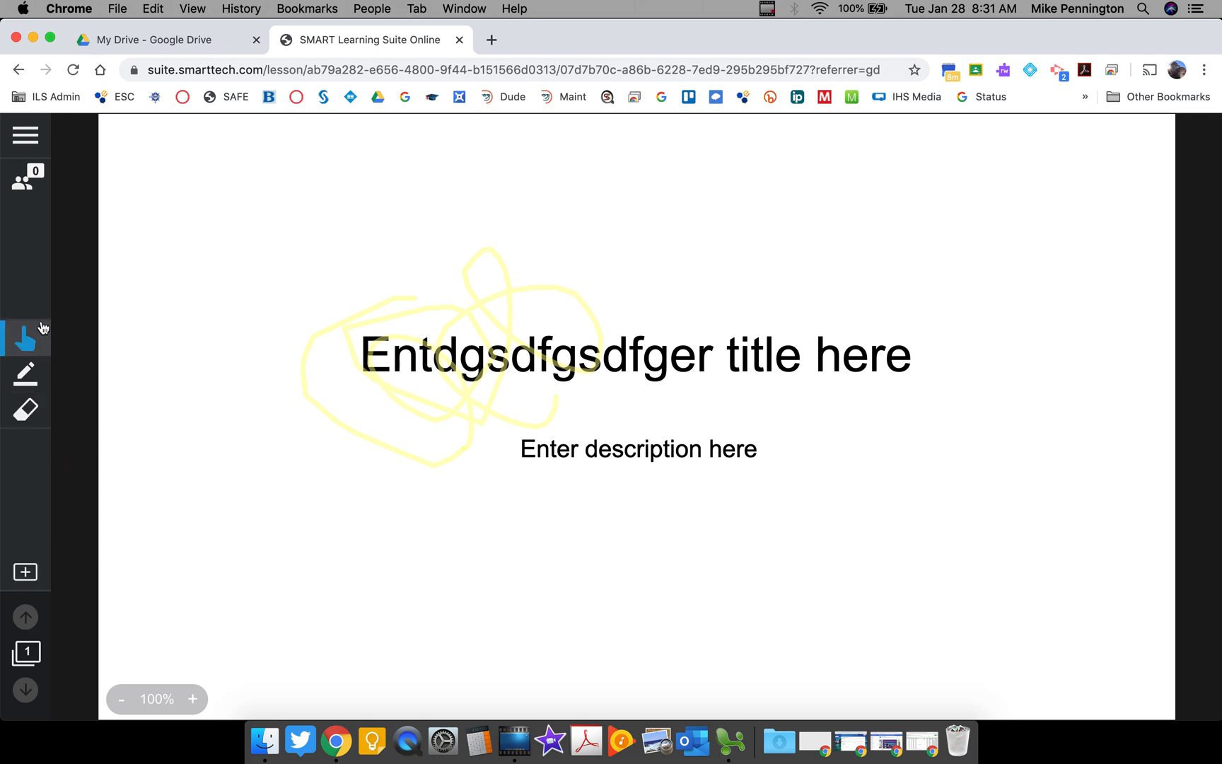
Step: Reopen the lesson for editing and view the options for converting the page to an activity
click(28, 143)
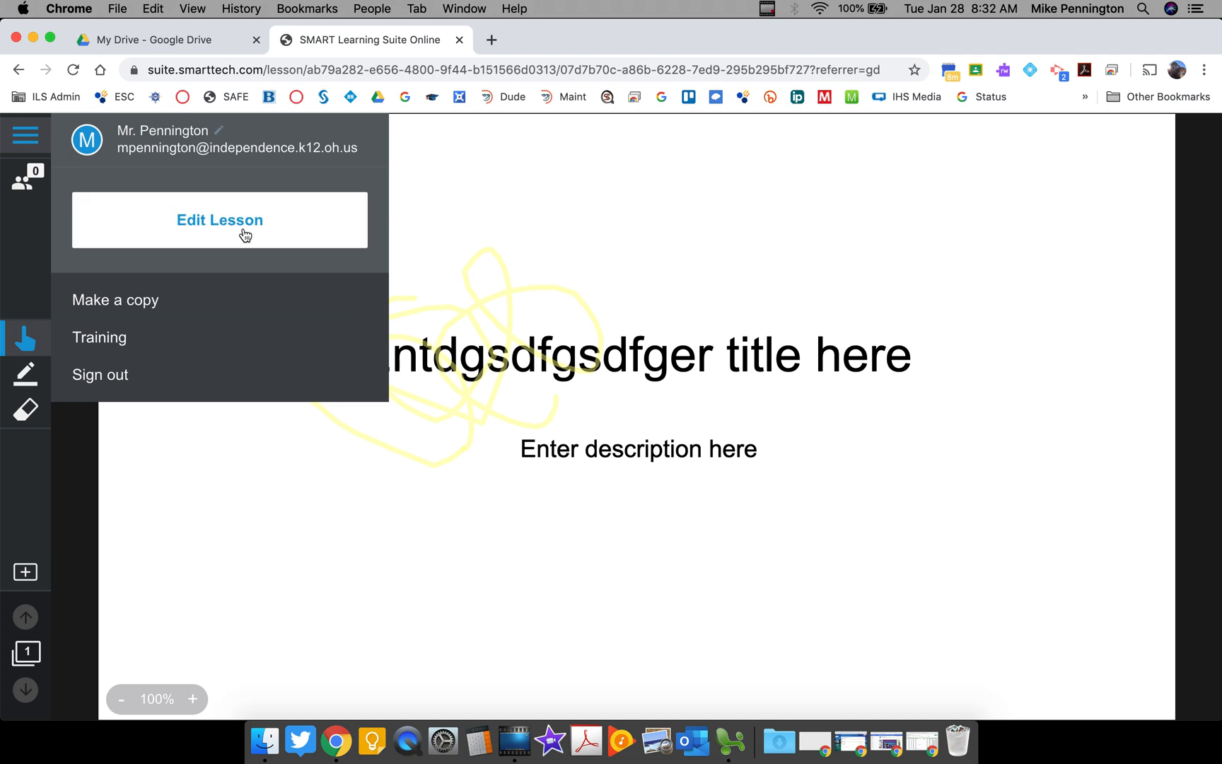
click(163, 220)
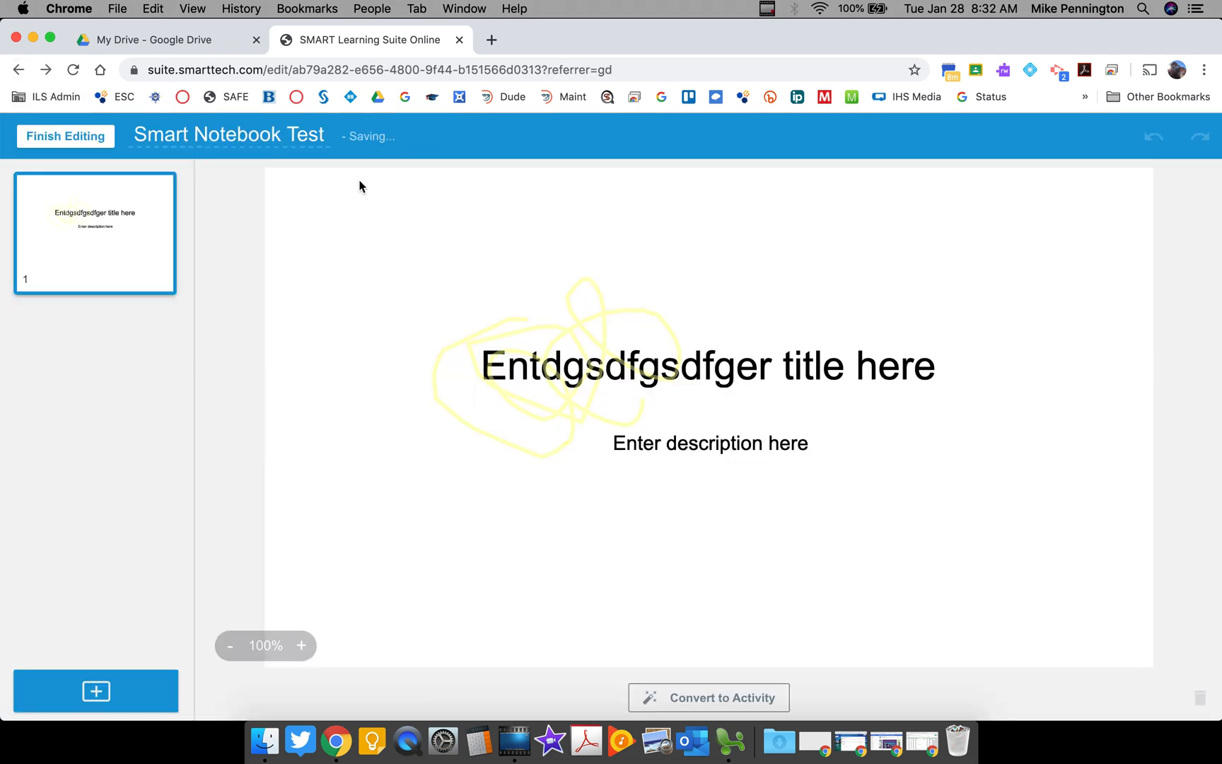
click(682, 703)
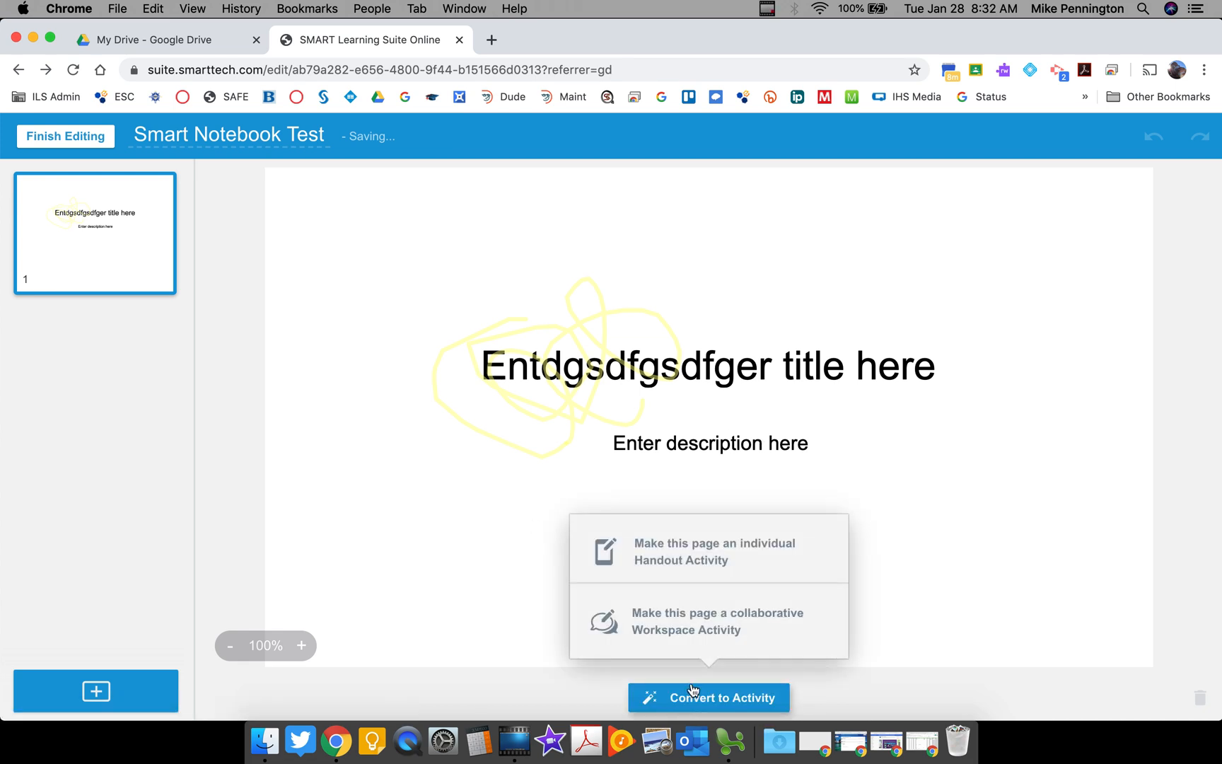
click(409, 414)
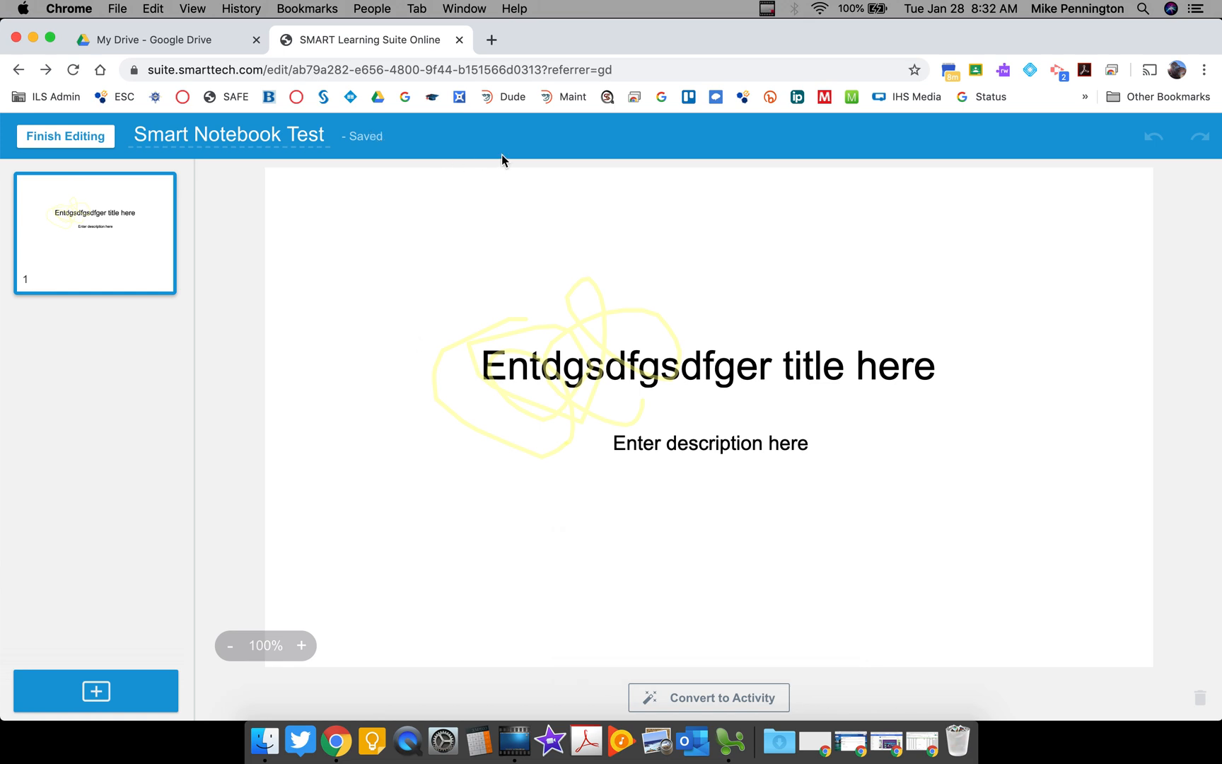
scroll(508, 241, up, 5)
scroll(508, 240, down, 5)
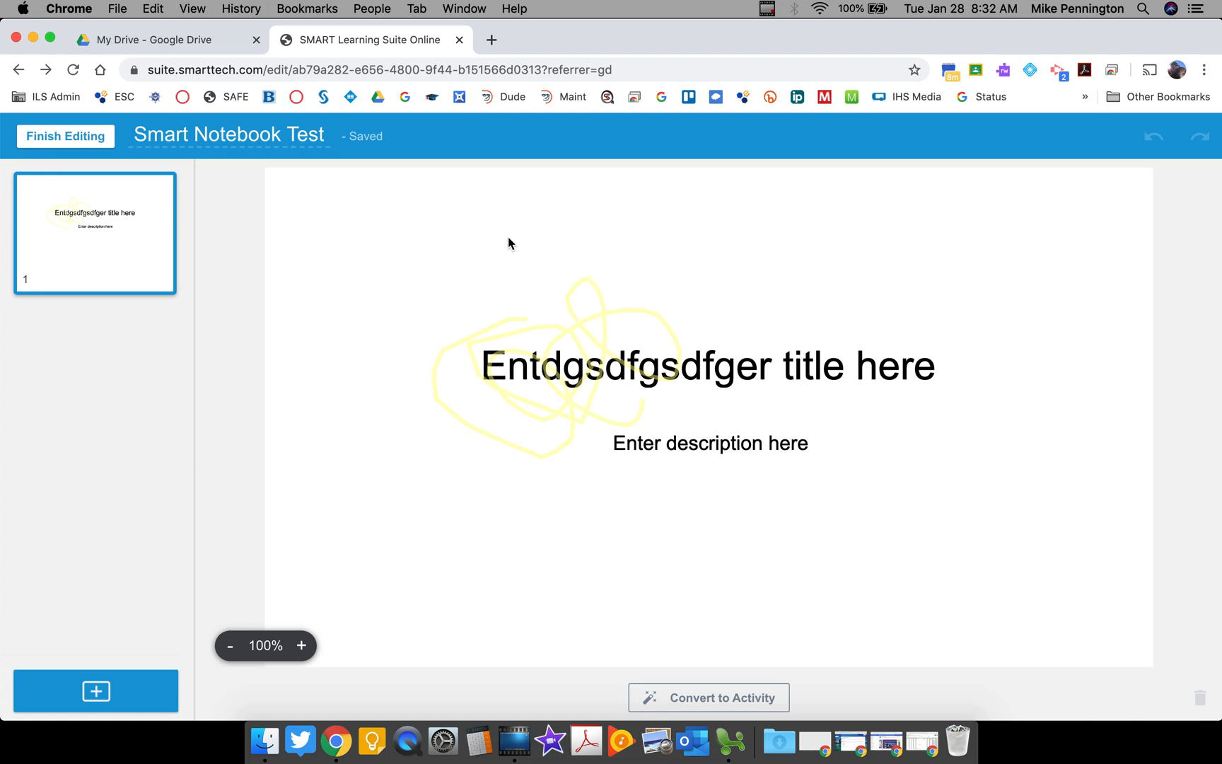
scroll(509, 241, up, 3)
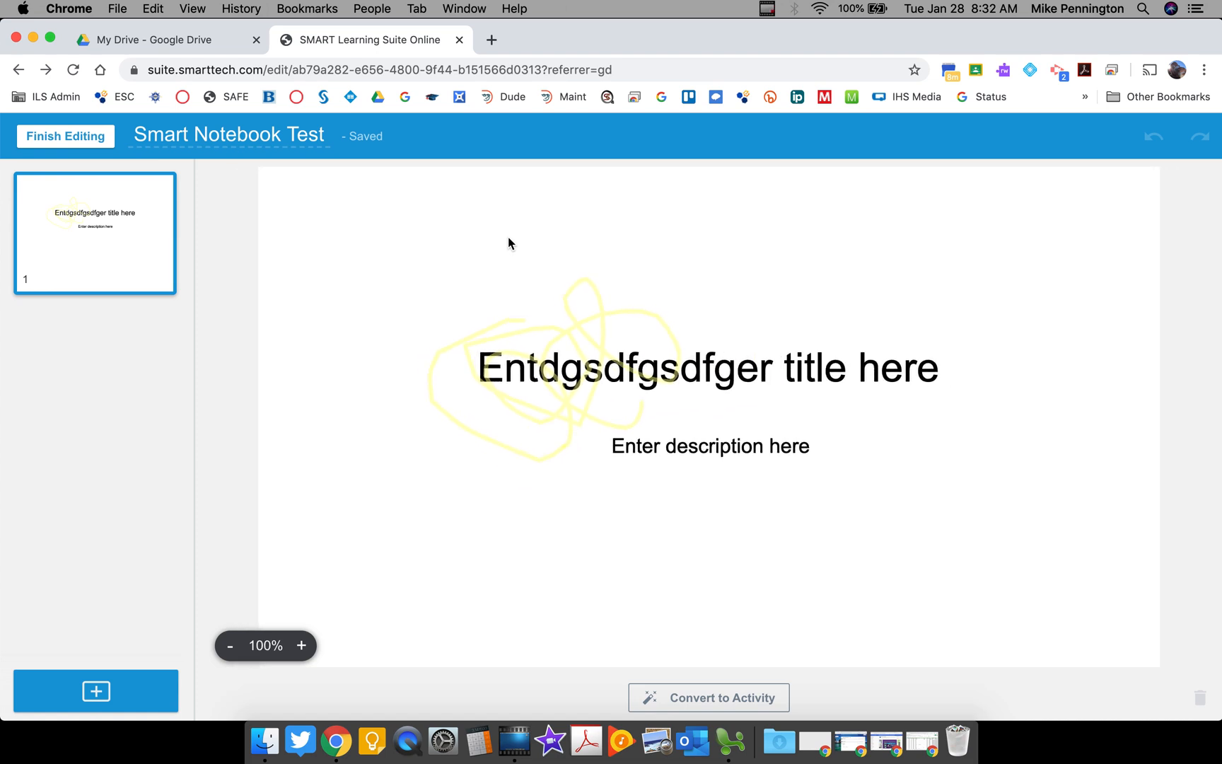
scroll(507, 243, down, 3)
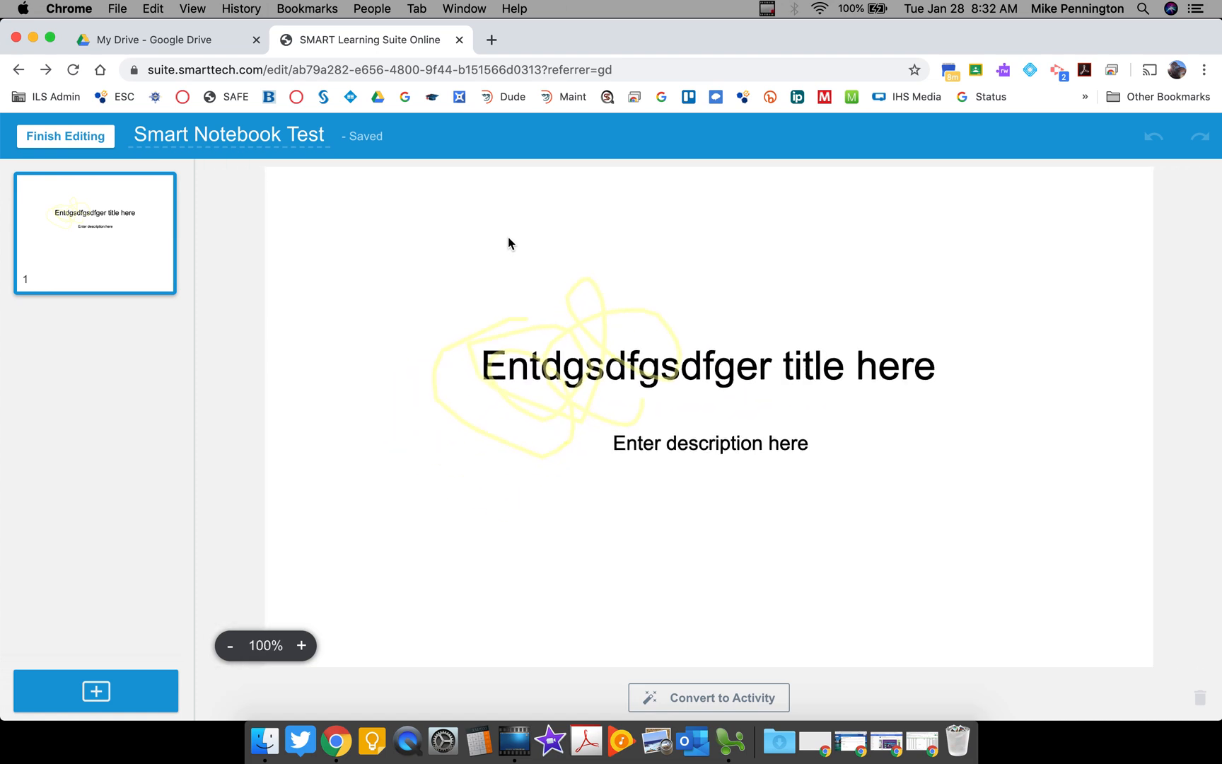